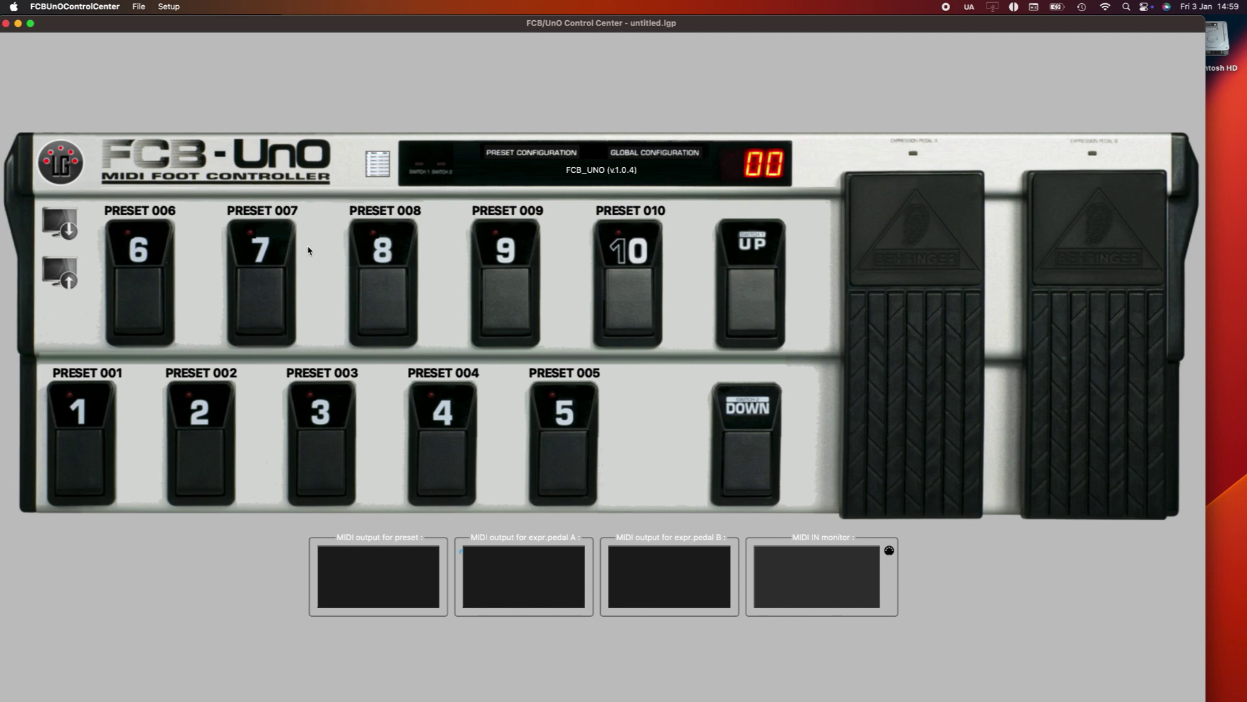
# Download the pedal's presets so the upper row shows presets 096–100 as stompboxes.
pyautogui.click(63, 272)
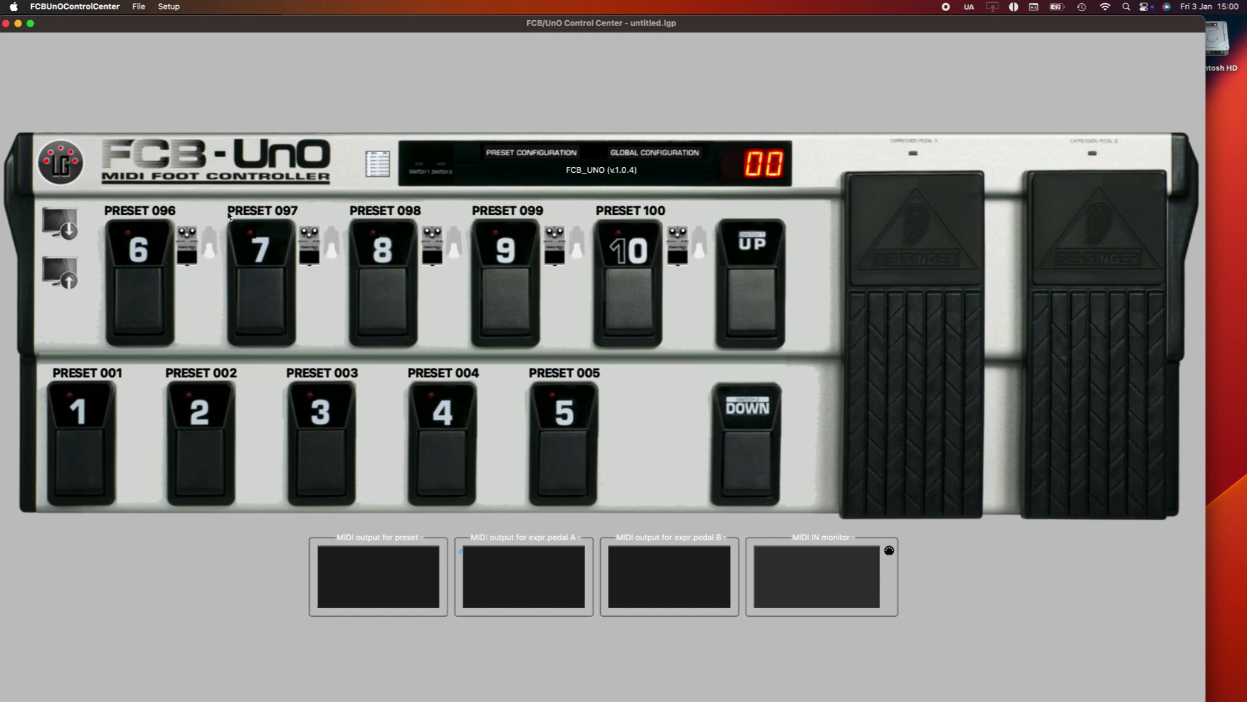
# Set the FCB-UnO to stompbox mode with stomps on the upper row.
pyautogui.click(200, 167)
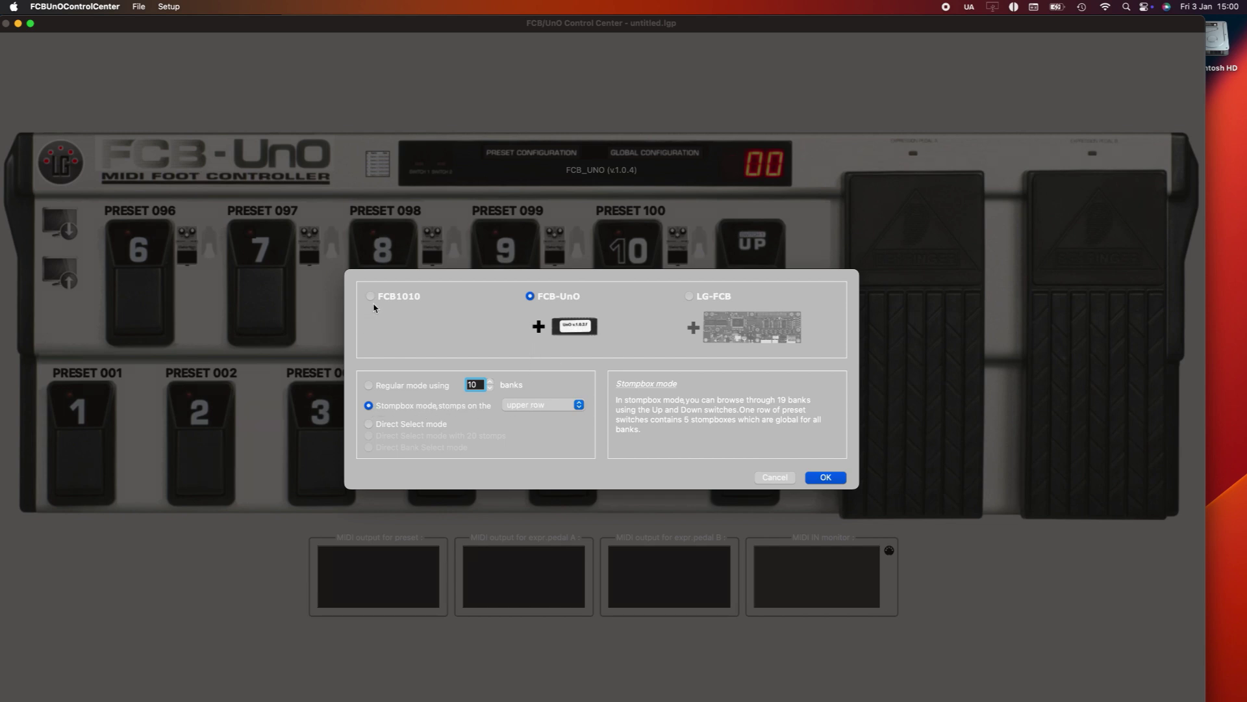
pyautogui.click(826, 479)
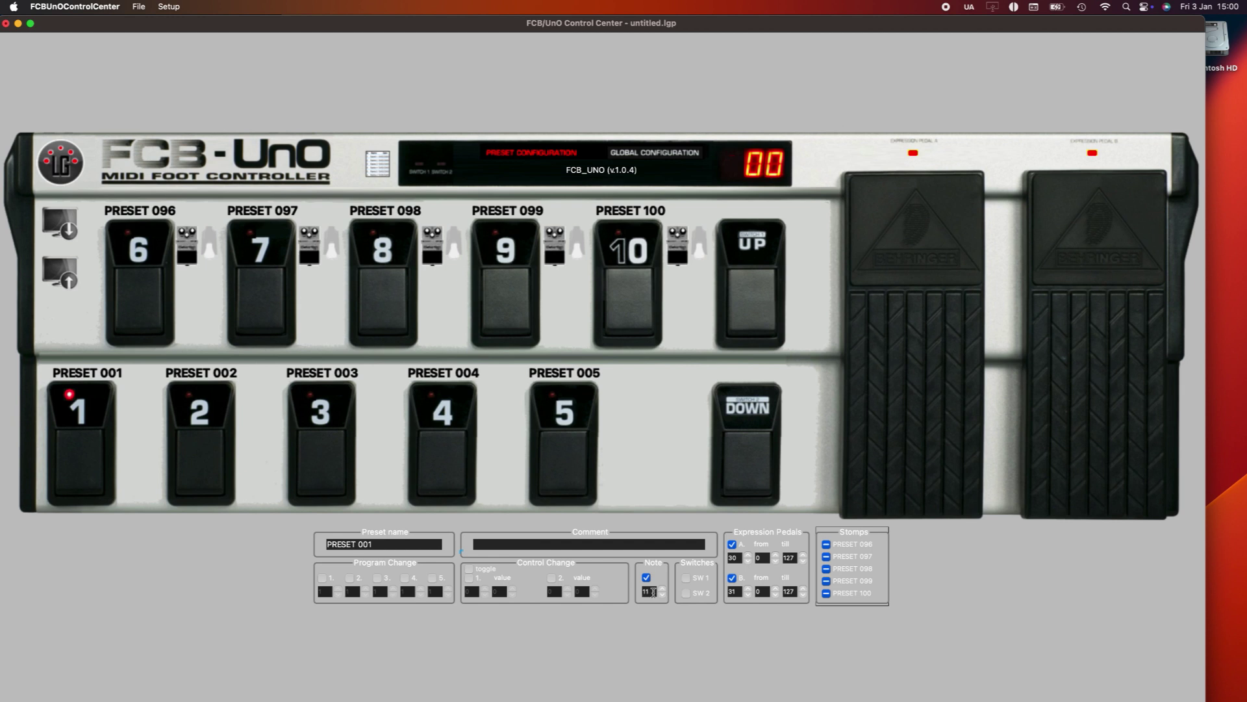
# Check the Note value of presets 002, 003, 004 and 005, ending at note 15.
pyautogui.click(195, 473)
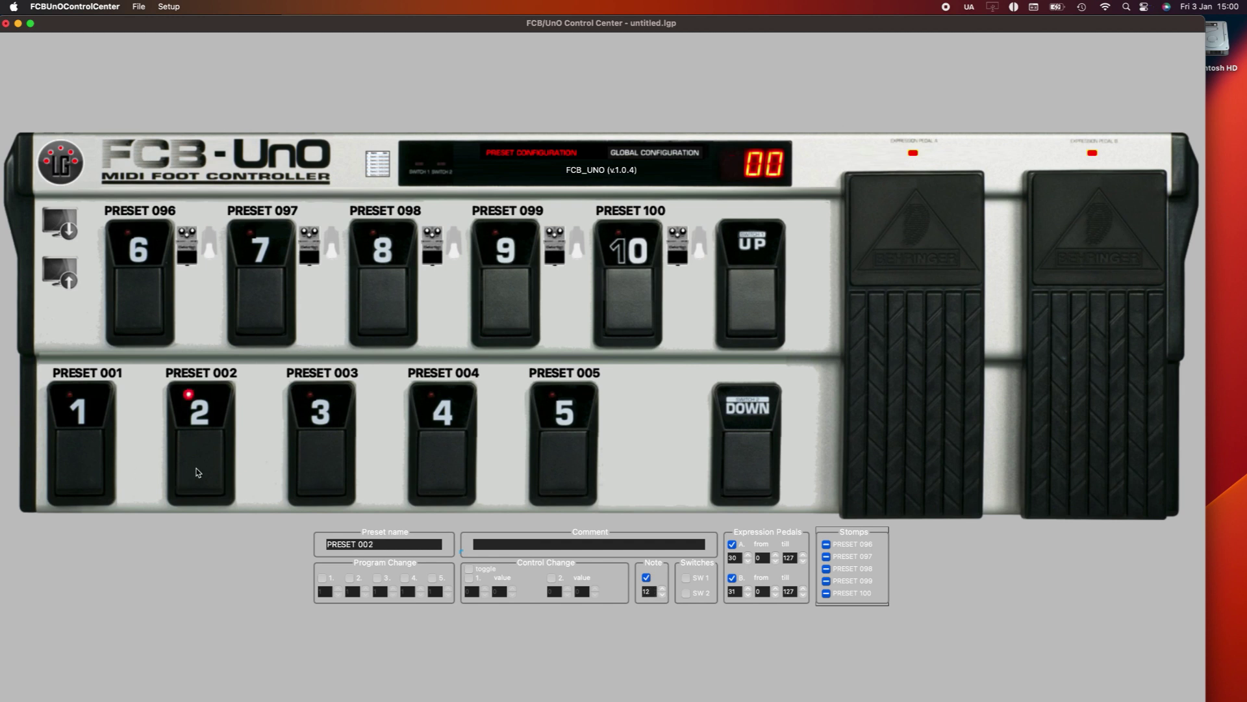
pyautogui.click(325, 475)
pyautogui.click(460, 475)
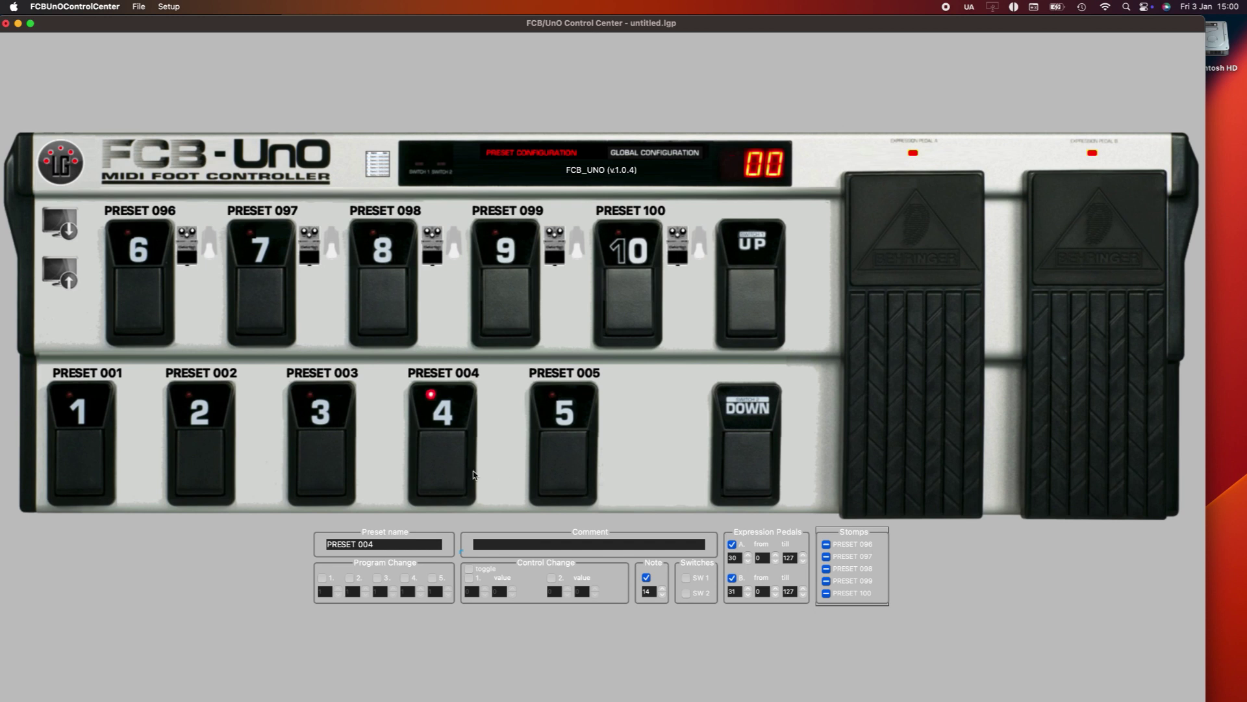
pyautogui.click(563, 473)
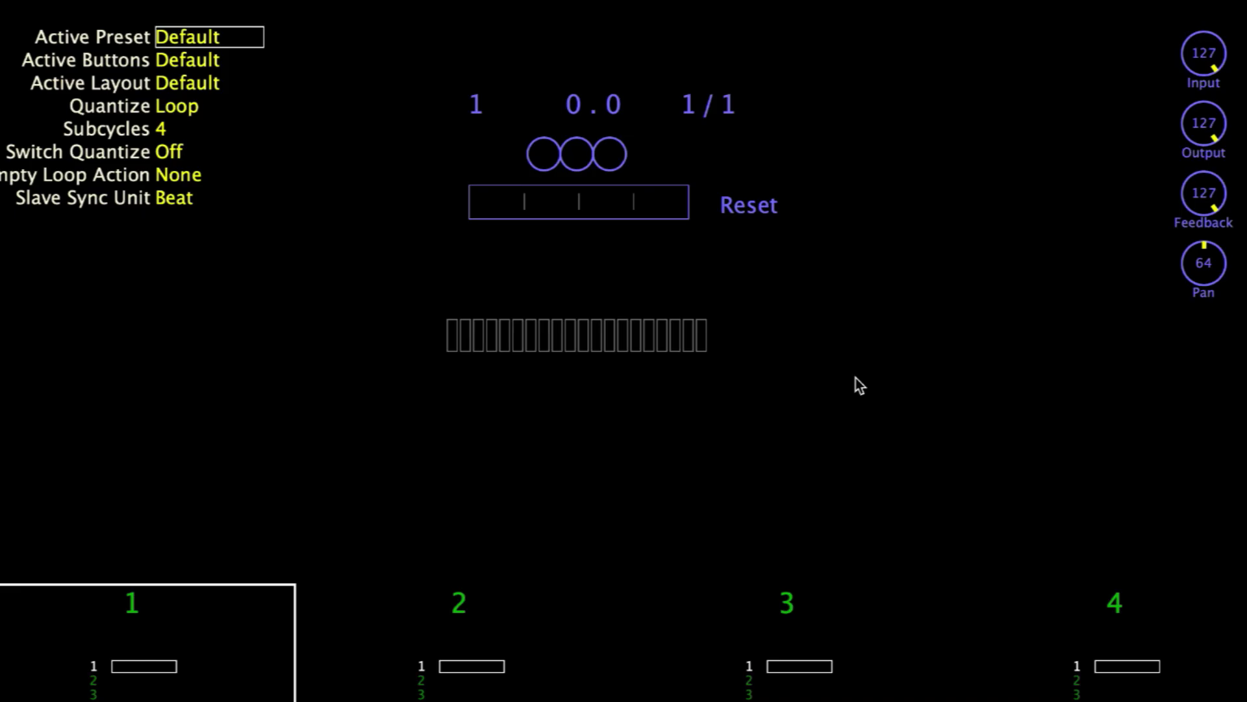
# Confirm Scarlett 4i4 USB as audio input and output at 44100 Hz, 128 samples, and save.
pyautogui.click(453, 39)
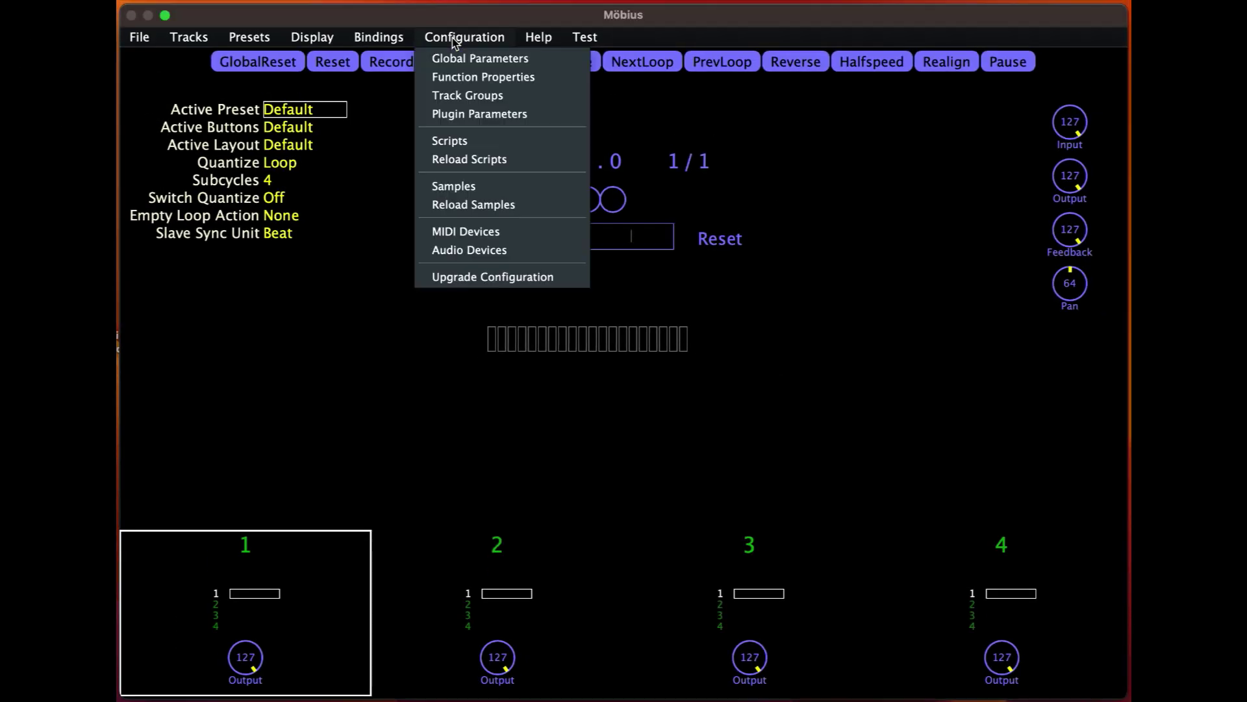
pyautogui.click(483, 257)
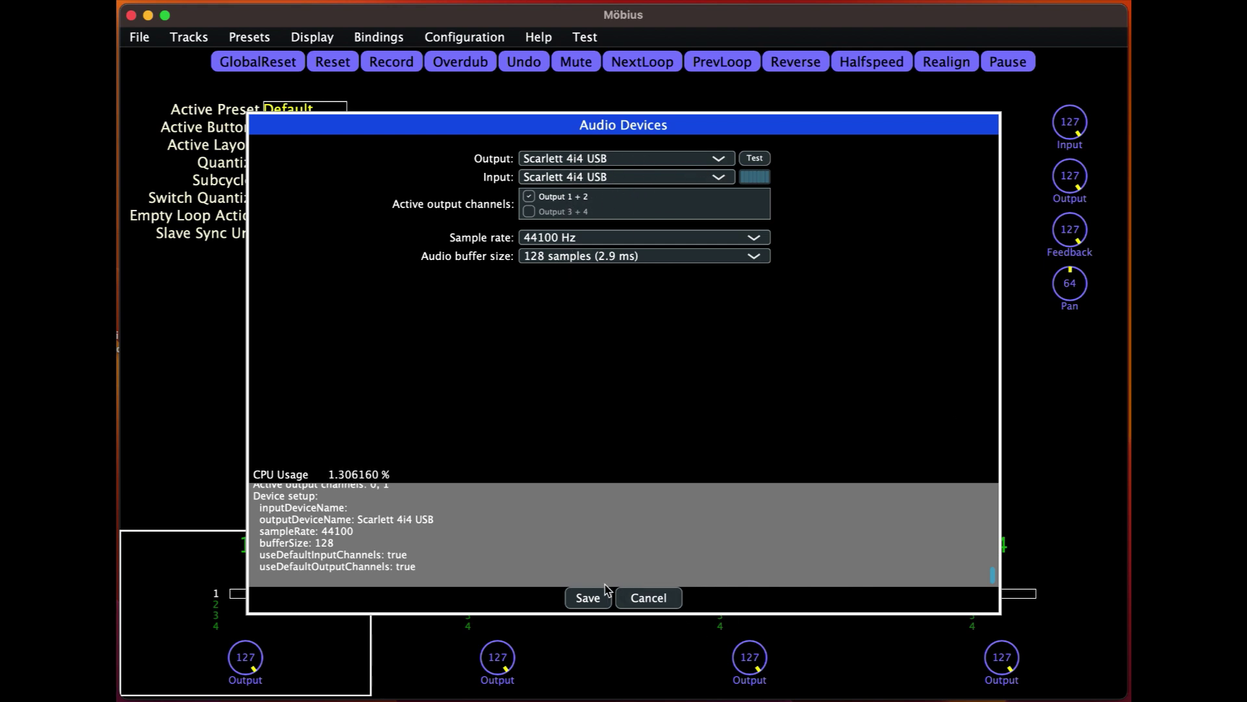
pyautogui.click(587, 597)
# Save MIDI devices with Scarlett 4i4 USB enabled including sync, alongside LPD8 mk2 and SINCO.
pyautogui.click(458, 39)
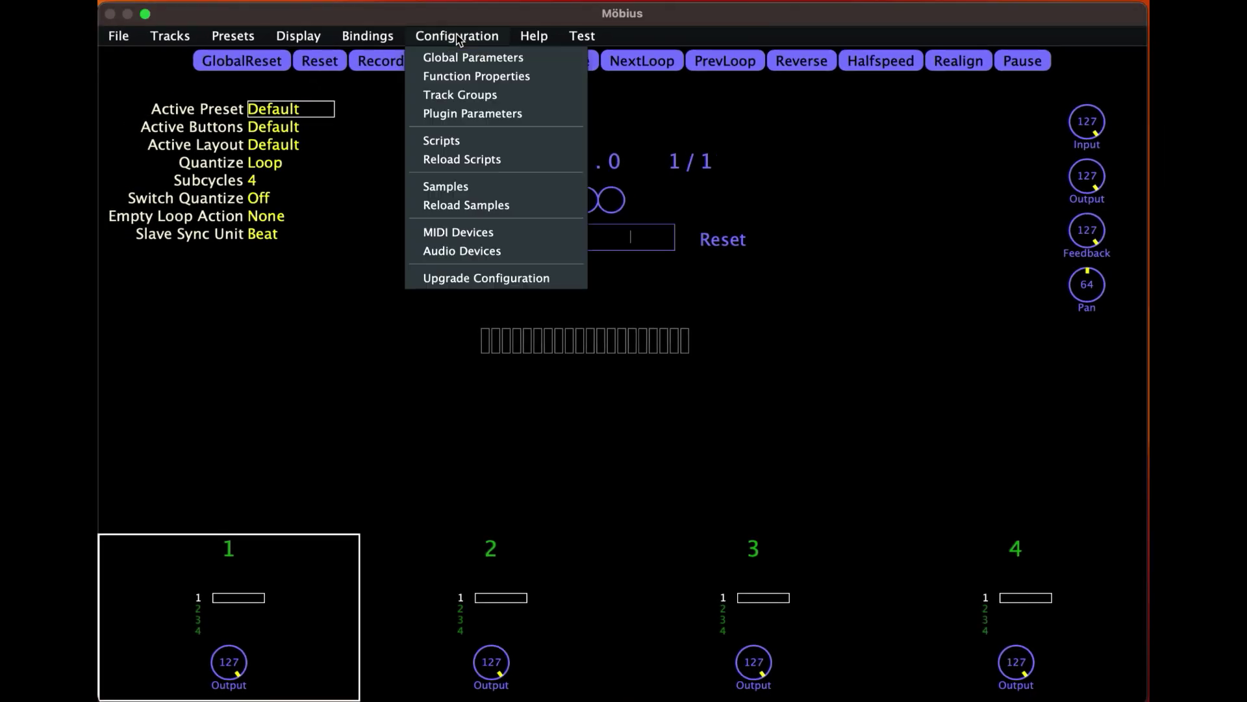
pyautogui.click(475, 238)
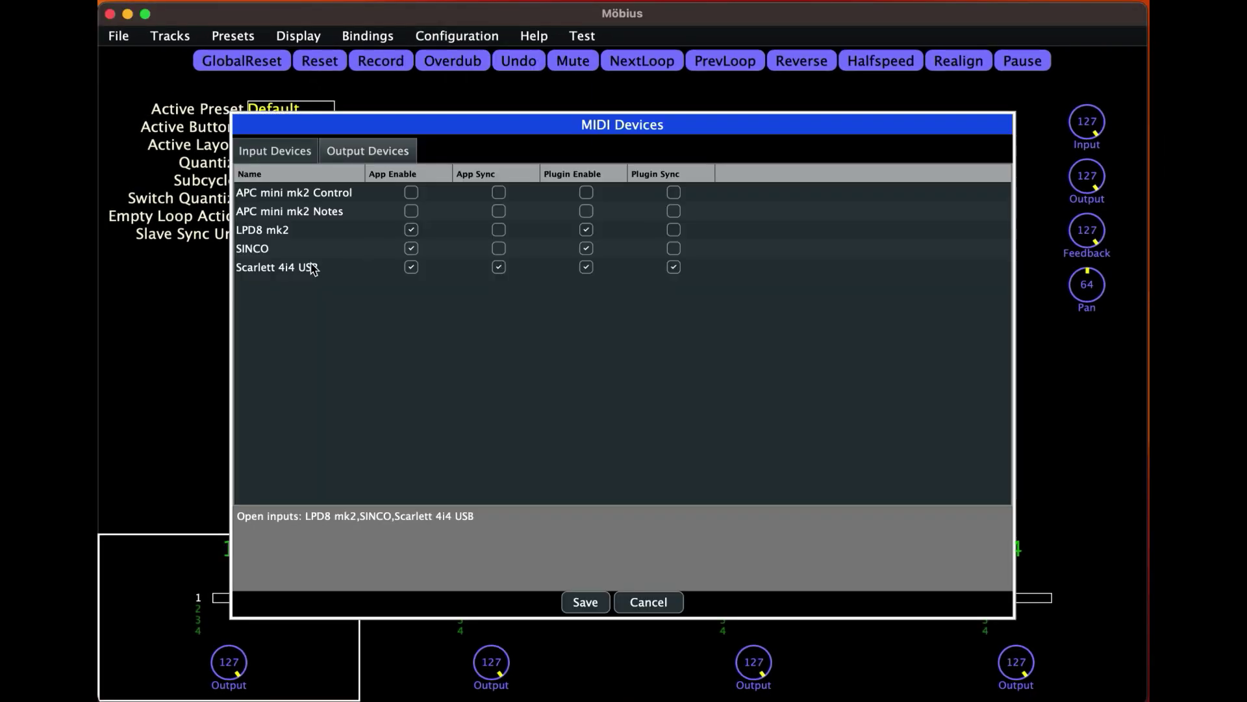
pyautogui.click(290, 272)
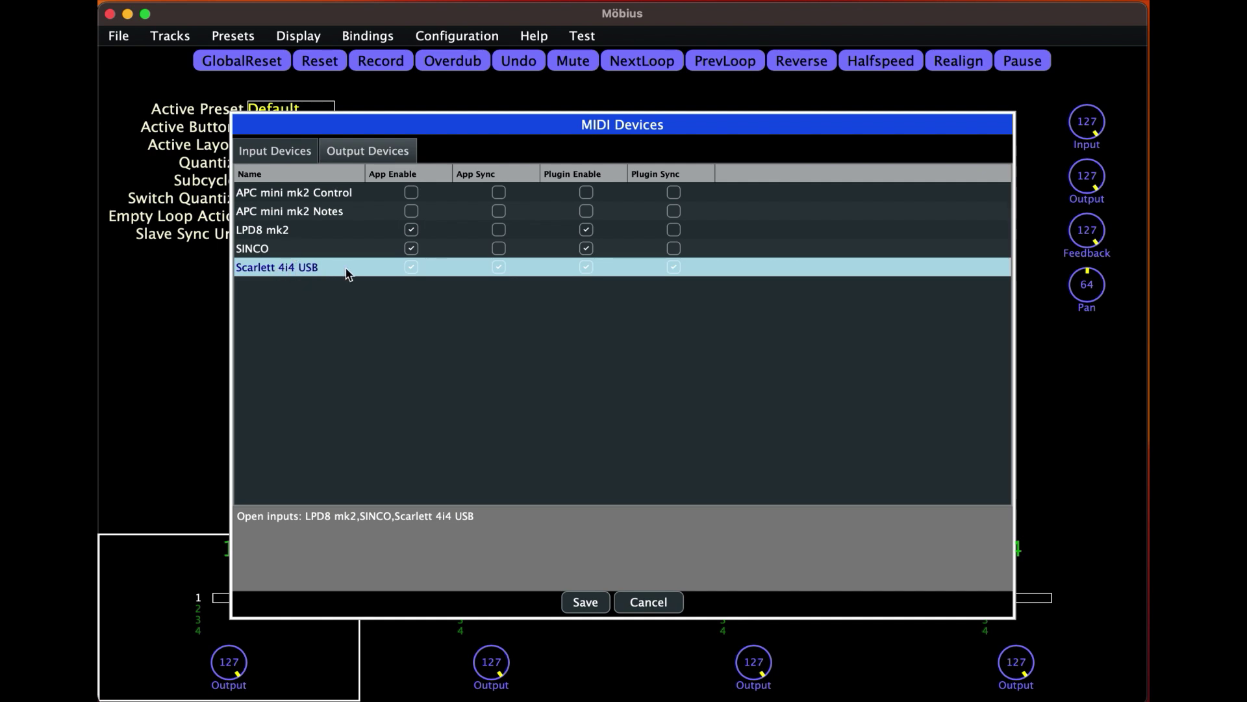
pyautogui.click(586, 602)
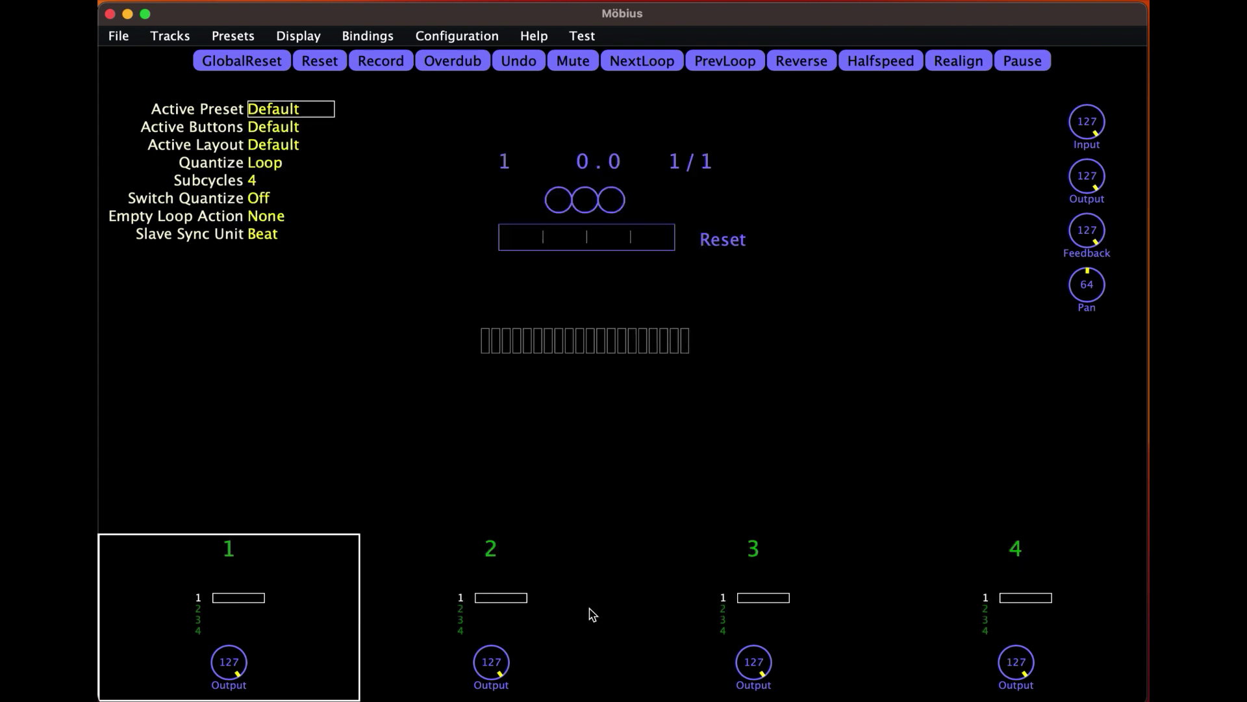
pyautogui.click(368, 35)
# Start a new, empty MIDI binding set and scroll down the Functions list.
pyautogui.click(378, 58)
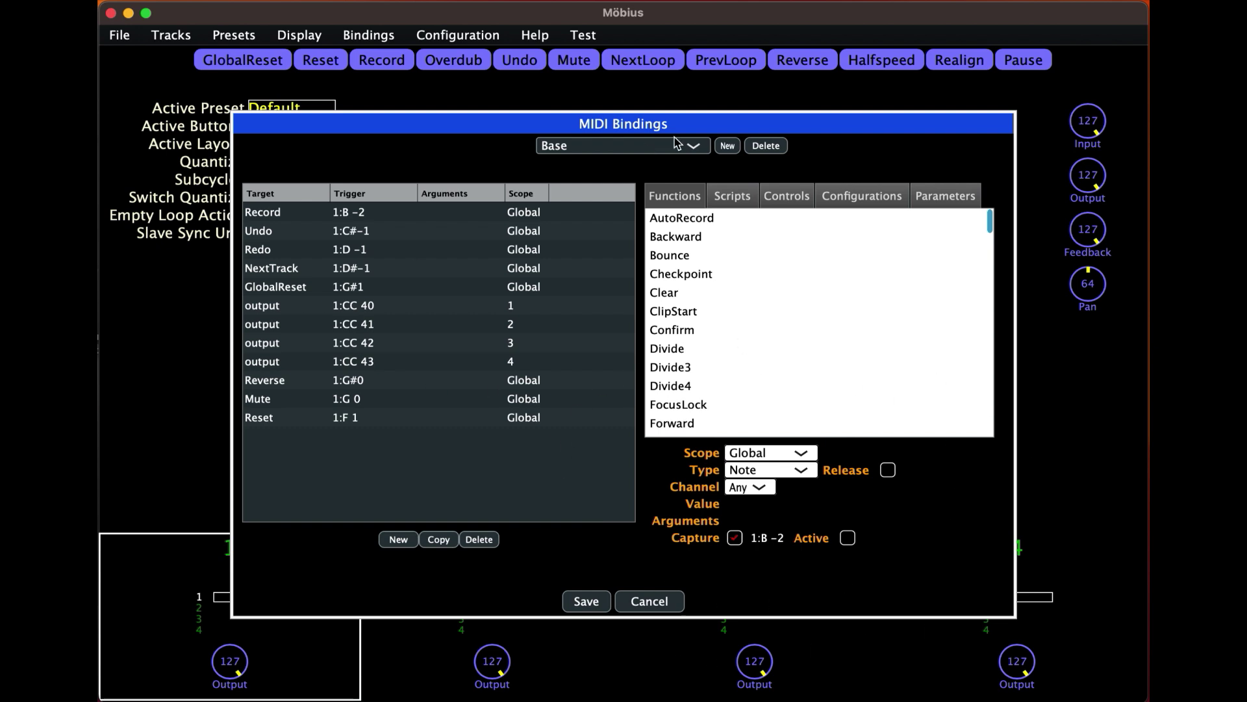
pyautogui.click(728, 146)
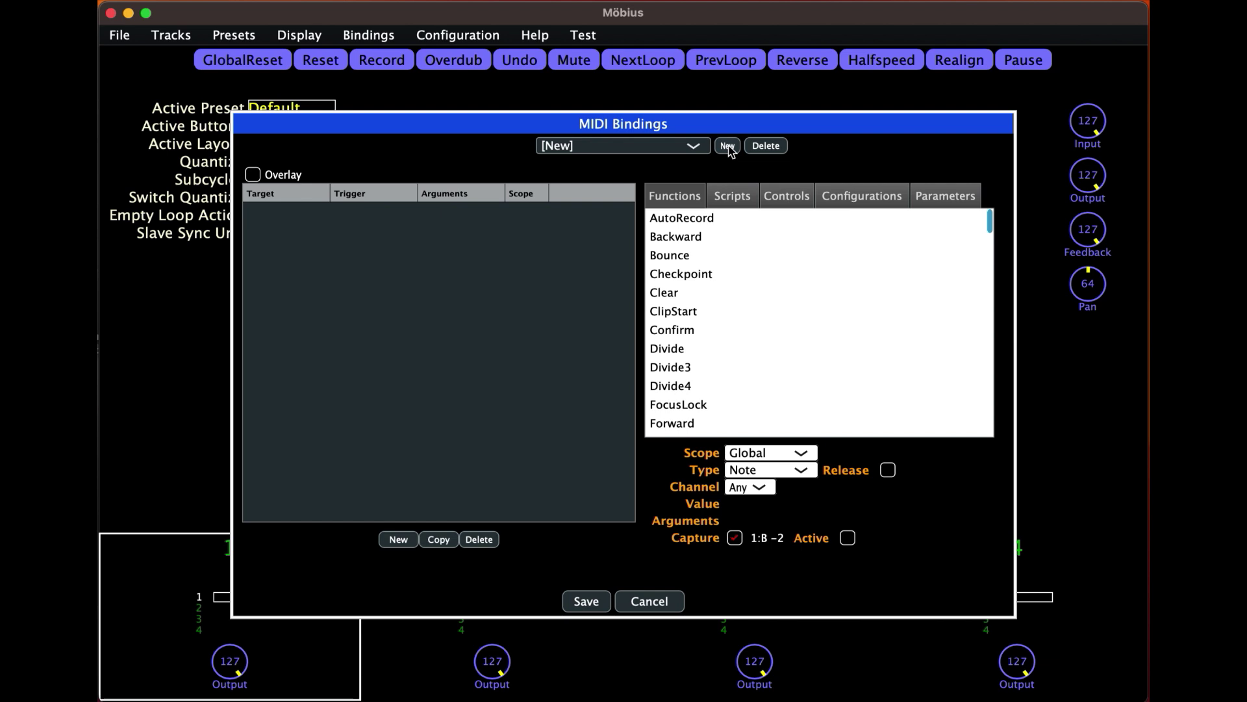
pyautogui.scroll(-5, 723, 312)
pyautogui.scroll(-6, 724, 316)
pyautogui.scroll(-2, 721, 316)
# Add global bindings for Record (note 1:B -2) and Overdub (note 1:C -1), then close the window.
pyautogui.click(674, 333)
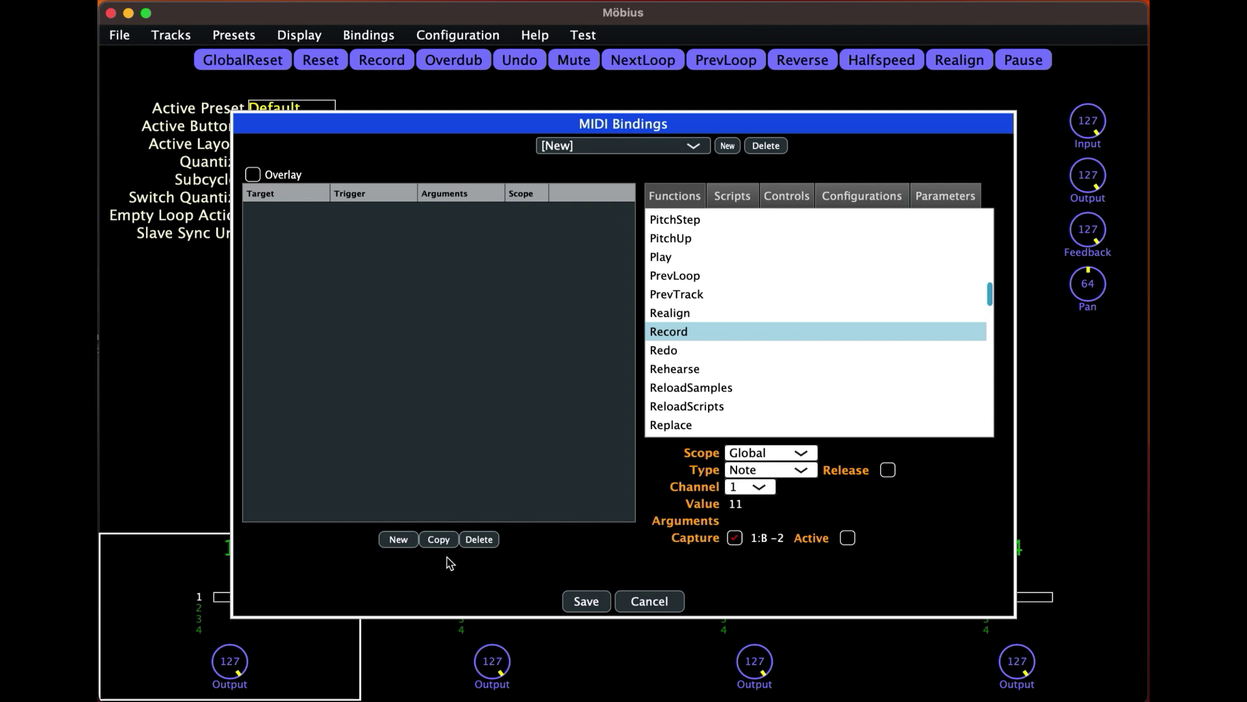
pyautogui.click(395, 540)
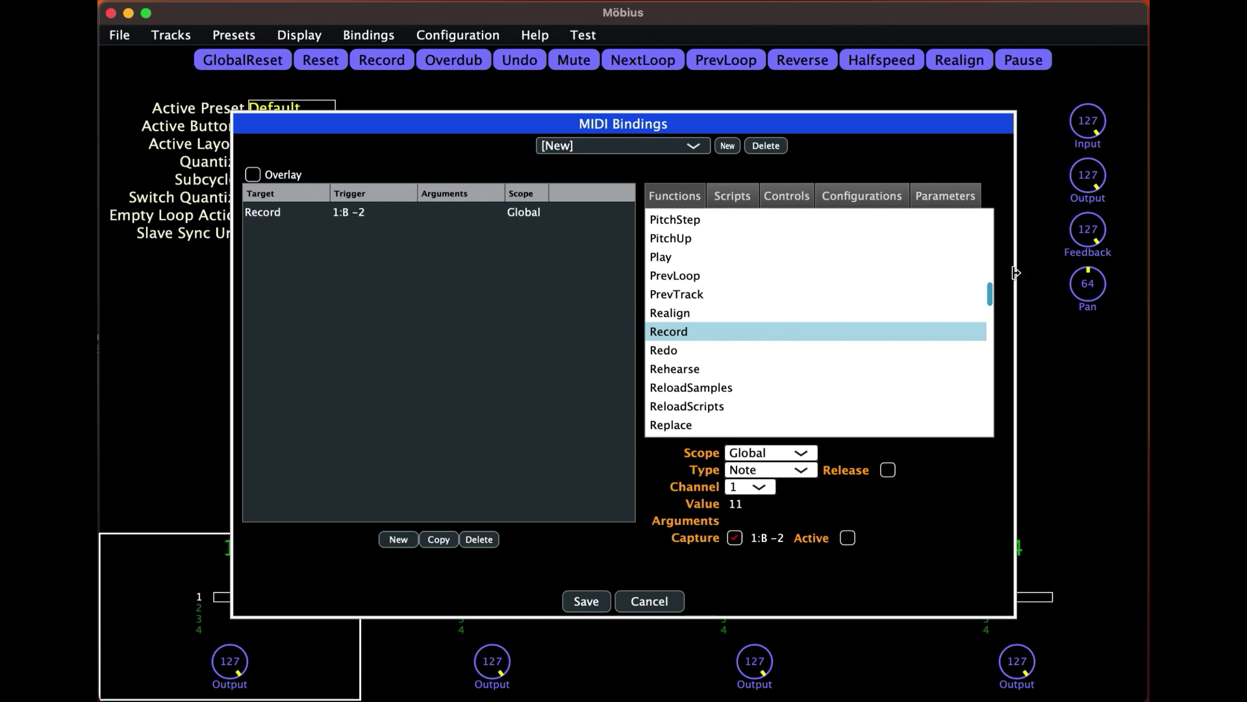
pyautogui.moveTo(990, 297); pyautogui.dragTo(990, 273)
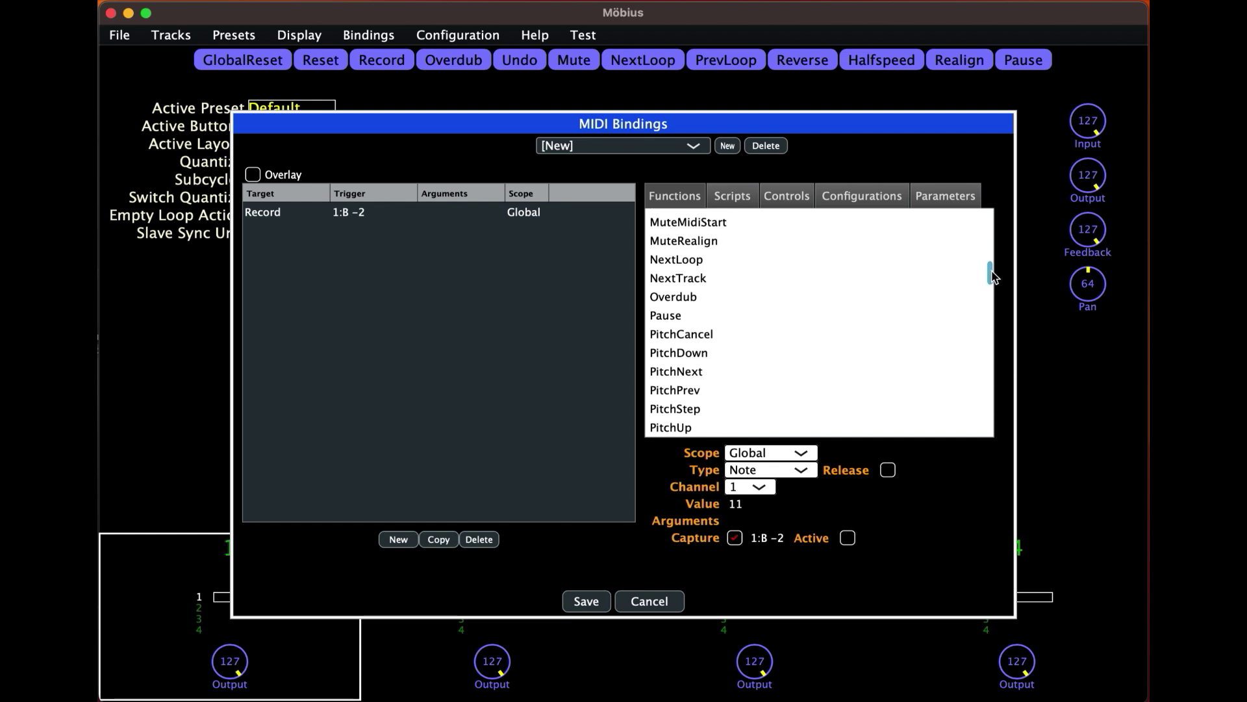
pyautogui.click(660, 300)
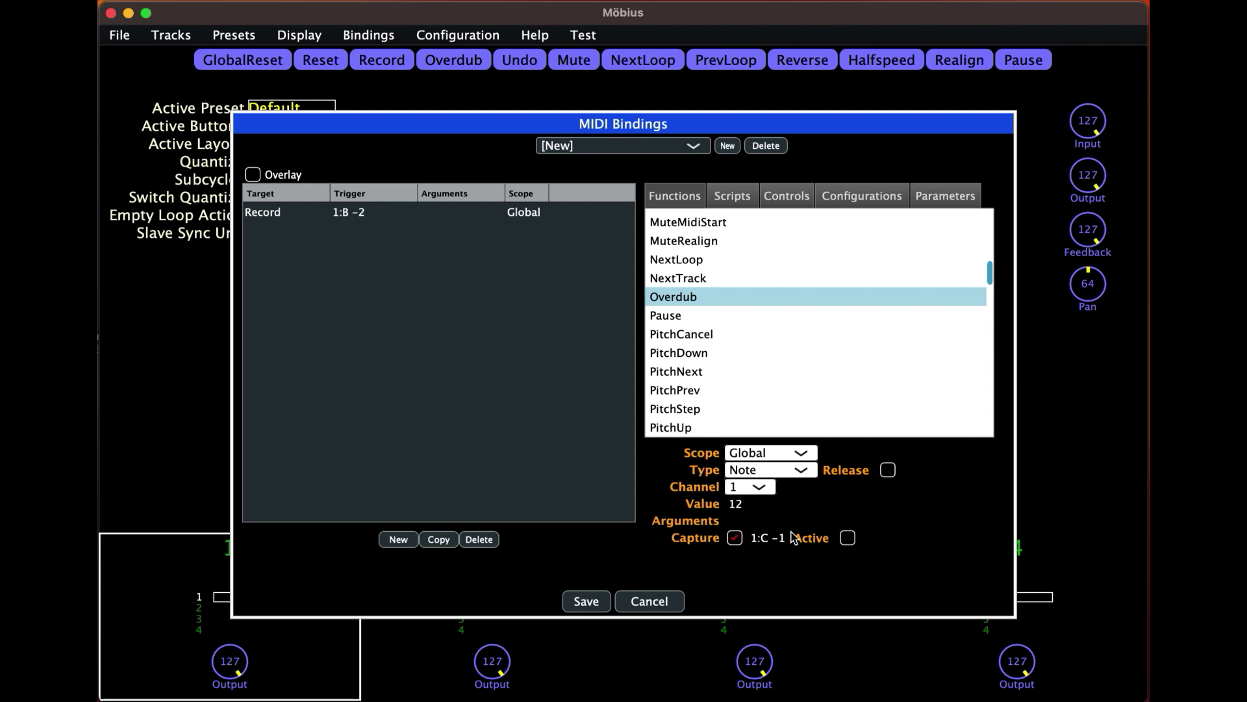
pyautogui.click(395, 540)
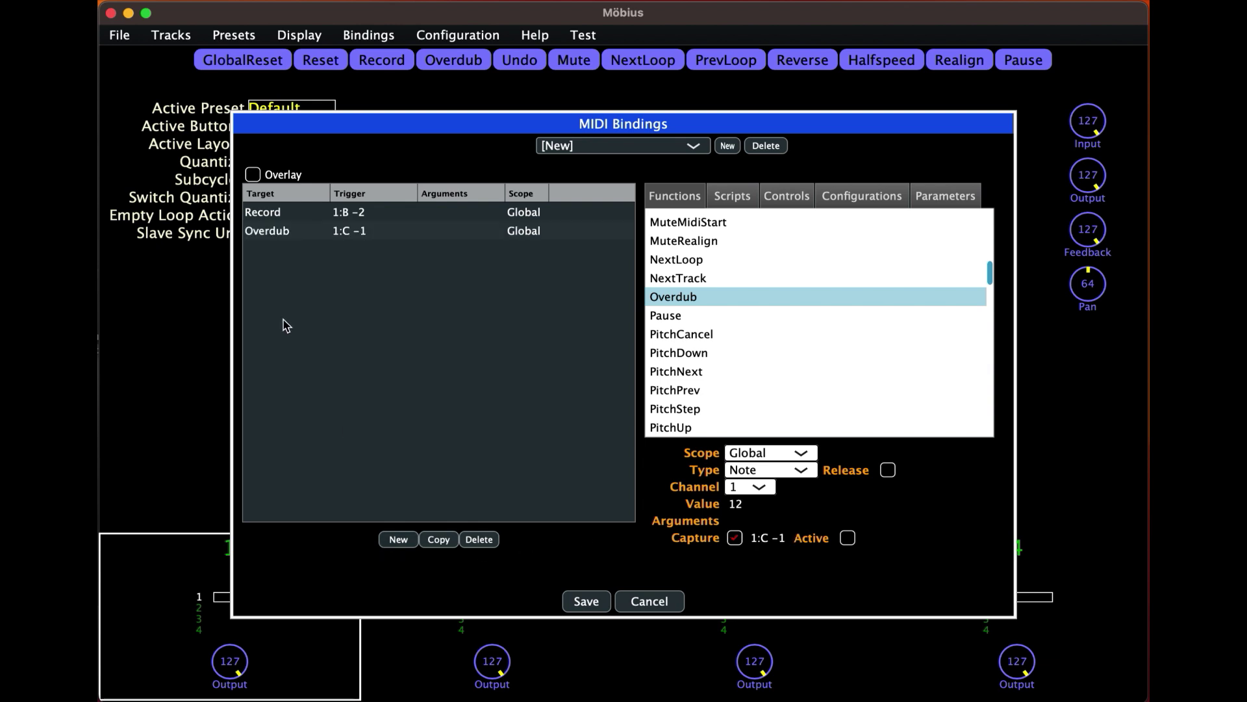
pyautogui.click(650, 600)
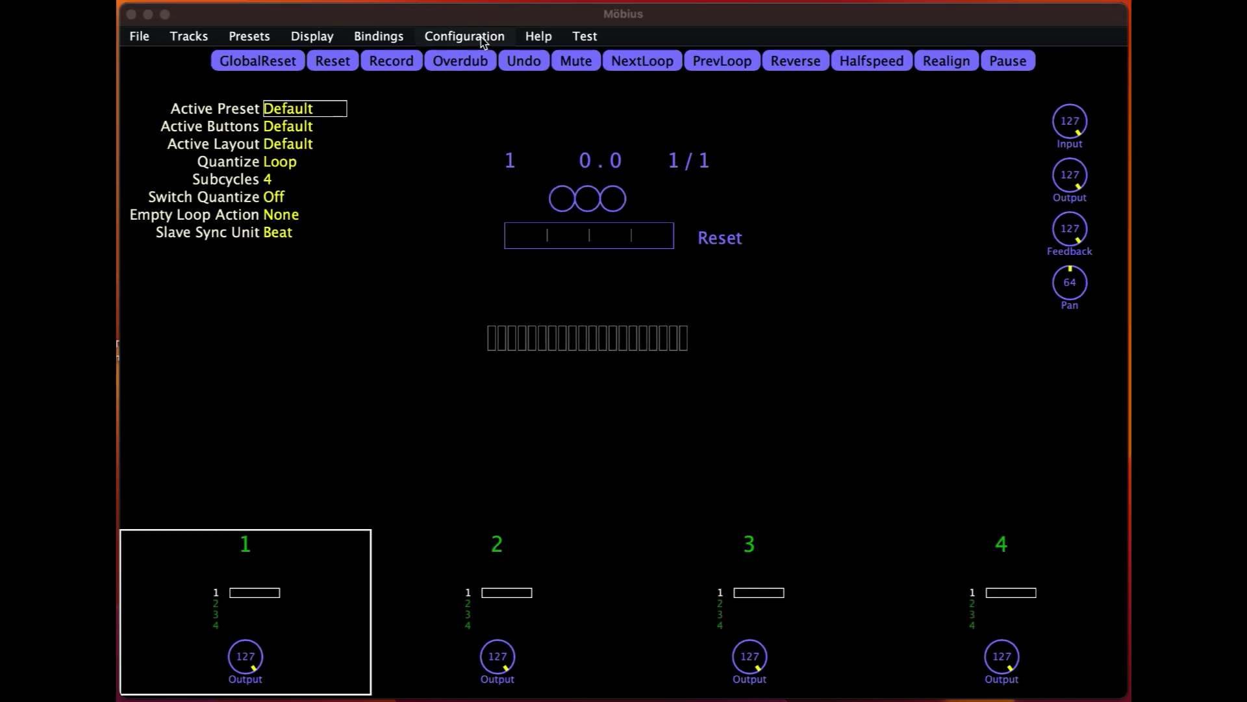
# Save global parameters with Monitor Audio ticked under Advanced and Track Count at 4.
pyautogui.click(475, 38)
pyautogui.click(463, 60)
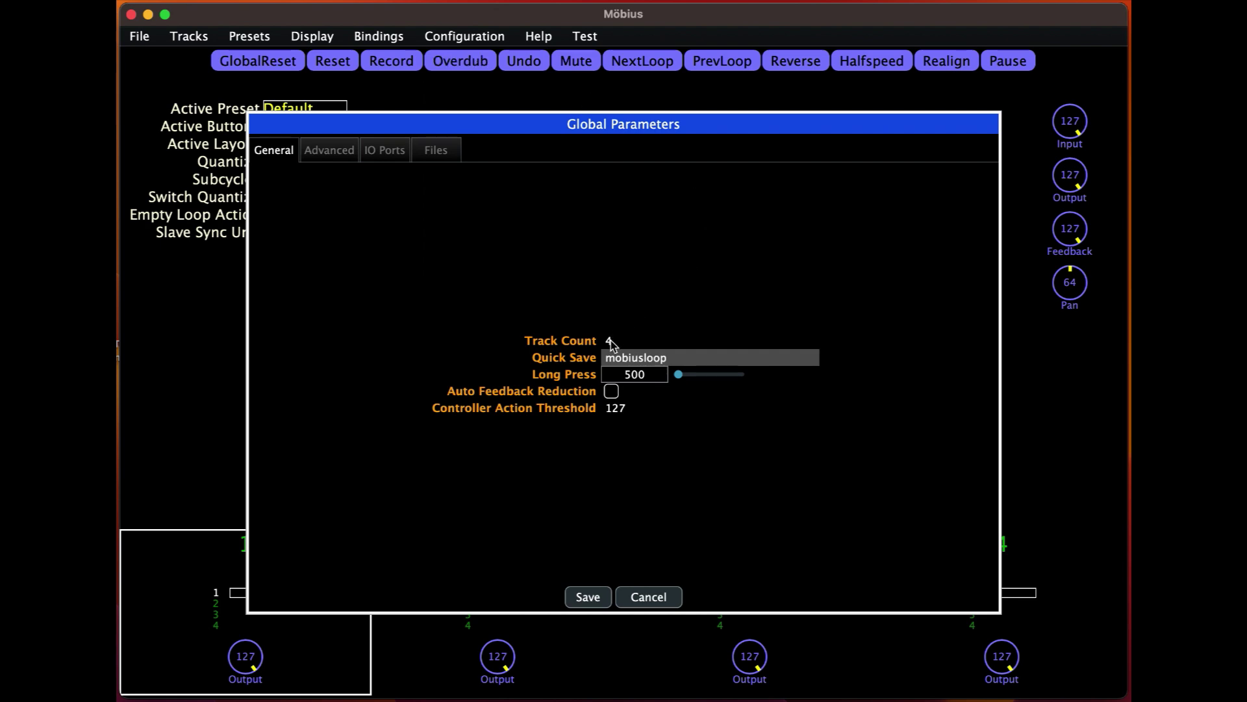
pyautogui.click(340, 155)
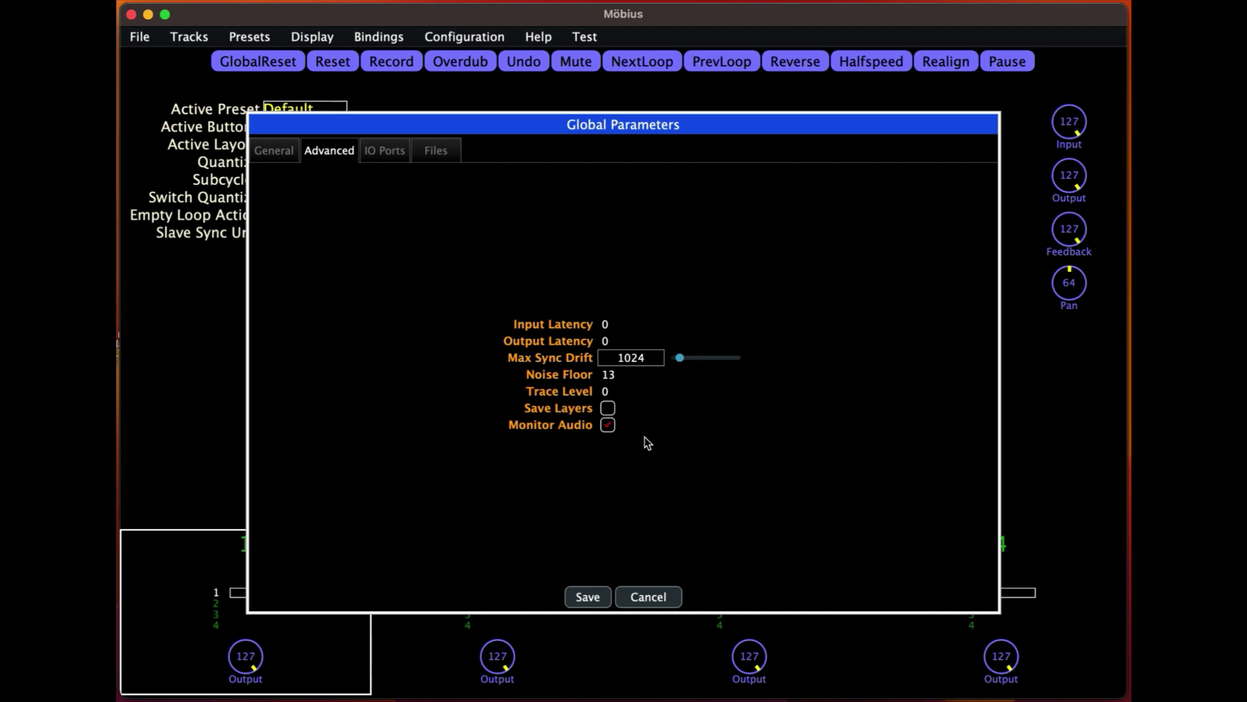
pyautogui.click(593, 596)
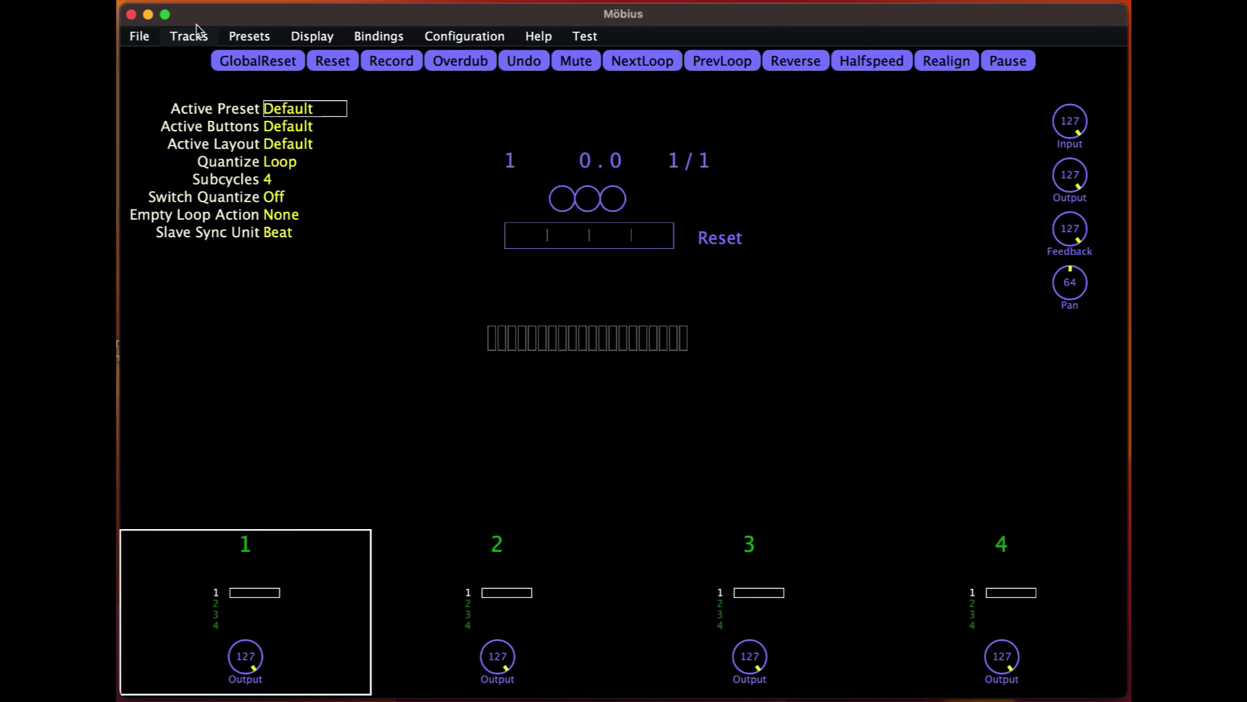
pyautogui.click(190, 37)
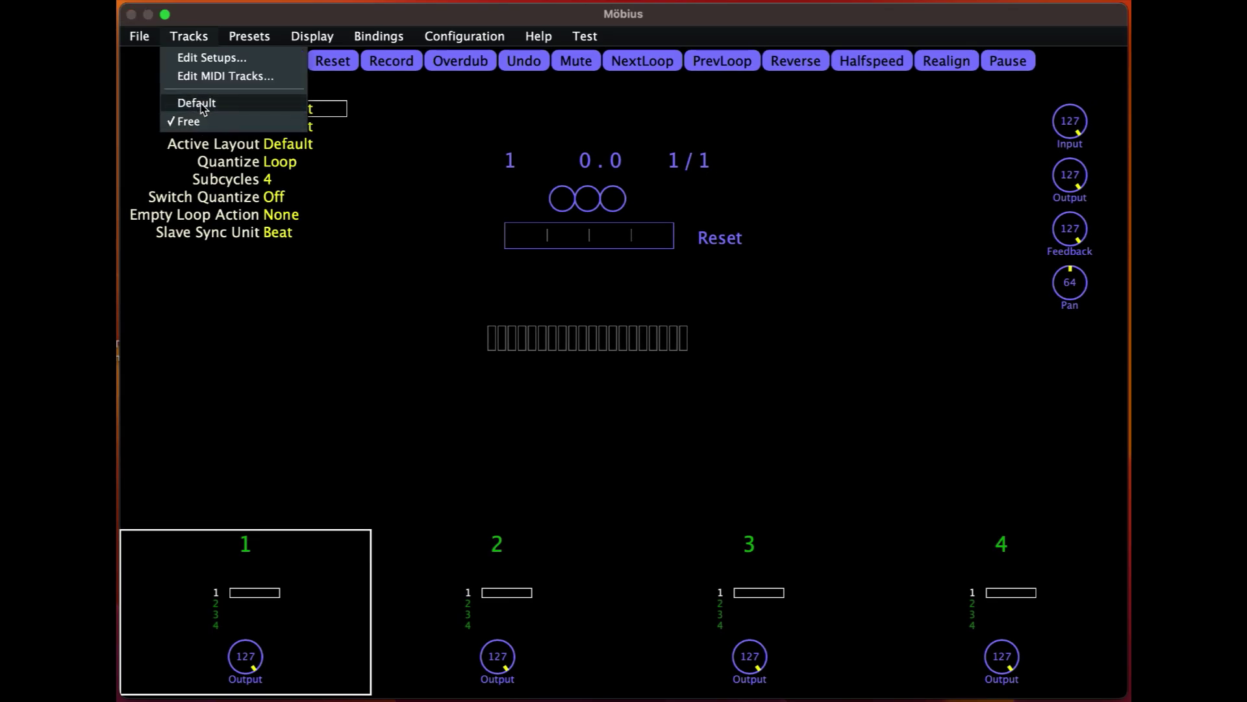
# Inspect the sync settings of tracks 2, 4 and 1 in the Default setup.
pyautogui.click(192, 60)
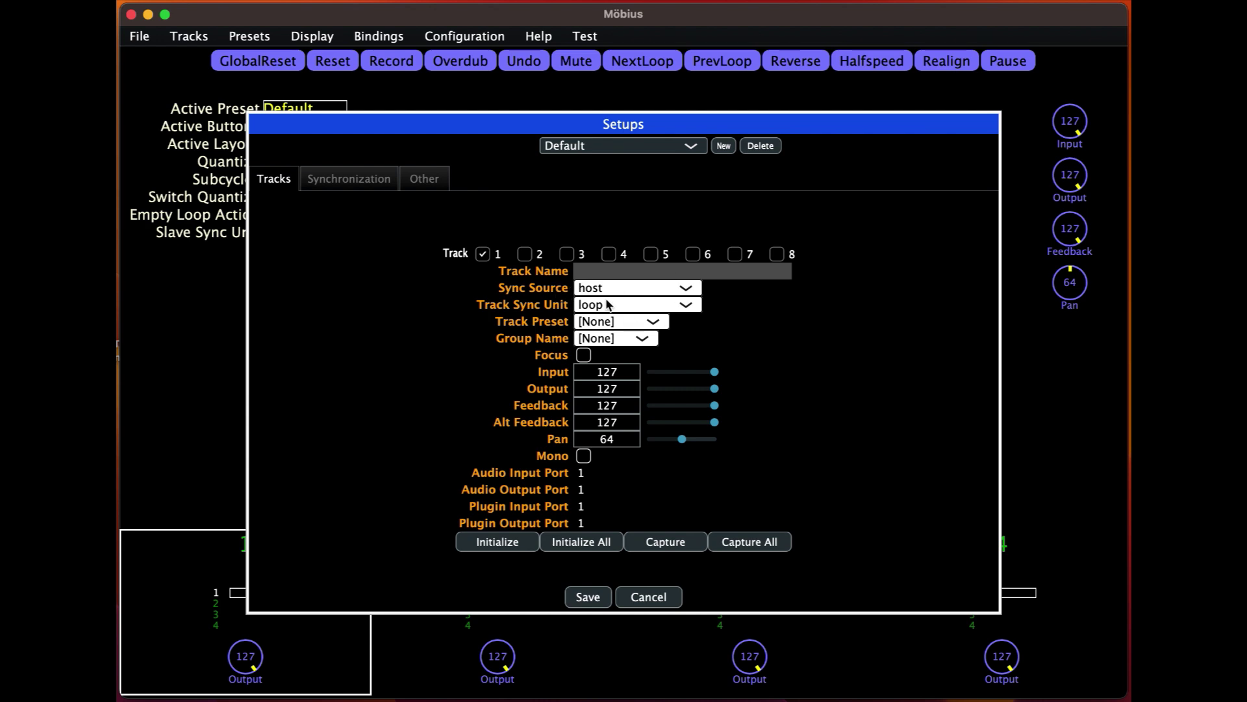
pyautogui.click(526, 256)
pyautogui.click(610, 255)
pyautogui.click(483, 254)
# Load the Free setup, check tracks 2, 3 and 1, and view its Synchronization settings.
pyautogui.click(692, 150)
pyautogui.click(575, 182)
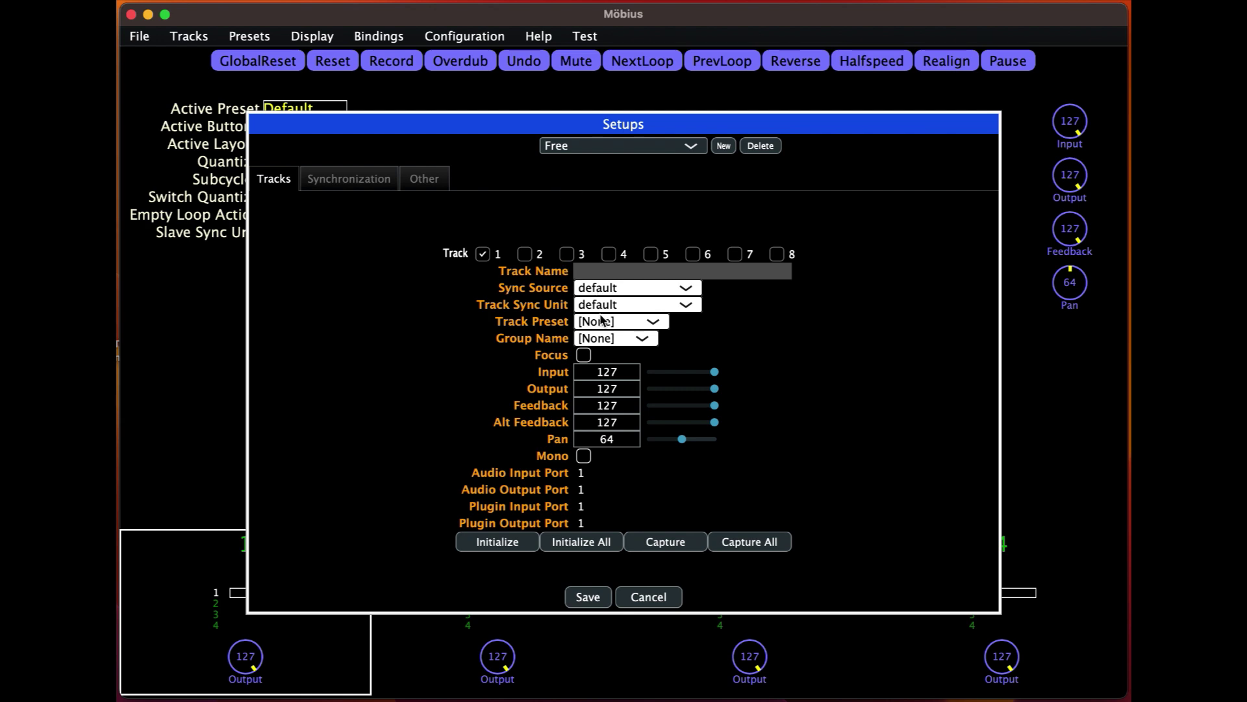
pyautogui.click(525, 254)
pyautogui.click(567, 254)
pyautogui.click(489, 255)
pyautogui.click(331, 180)
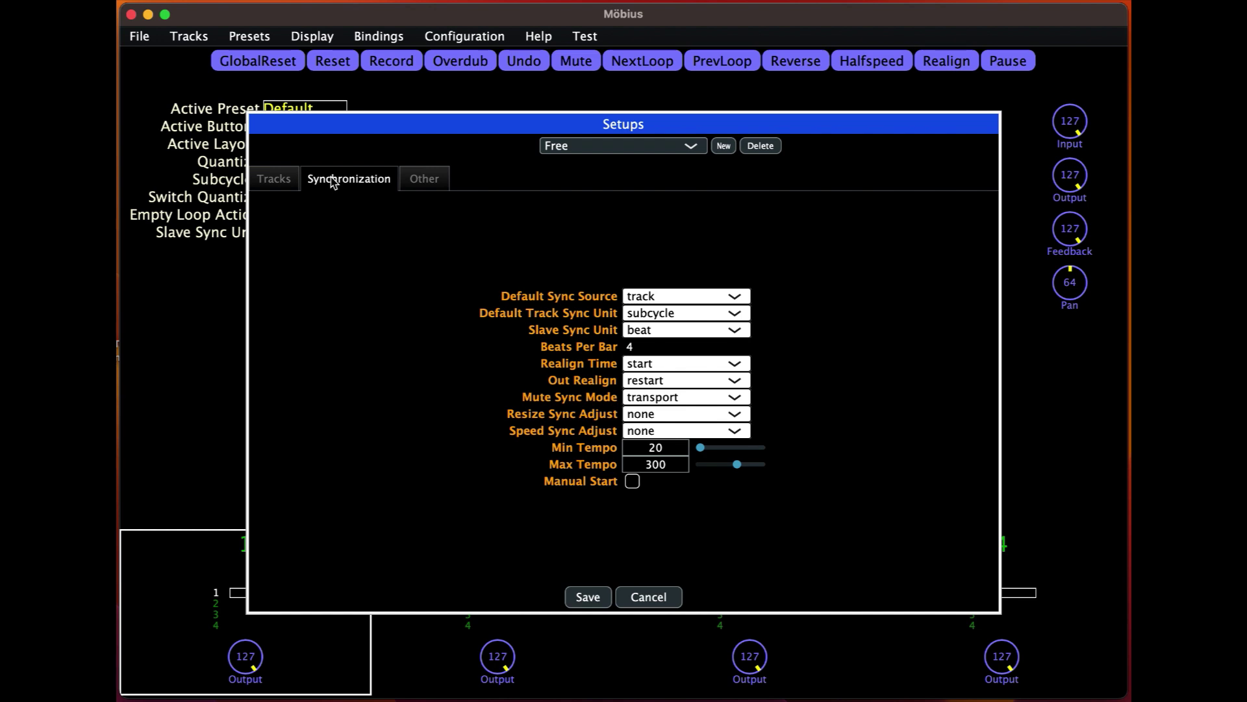